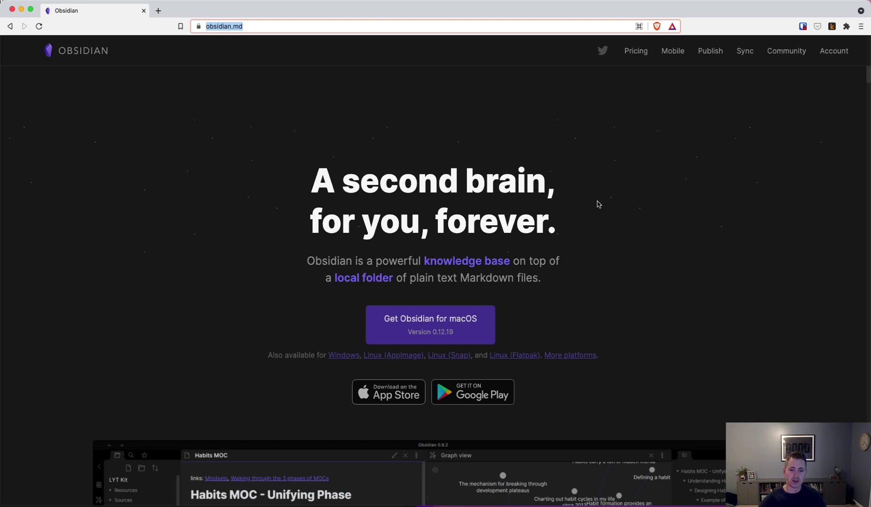
Download the Obsidian 0.12.19 macOS installer .dmg to Downloads in Brave and open it.
left_click(326, 23)
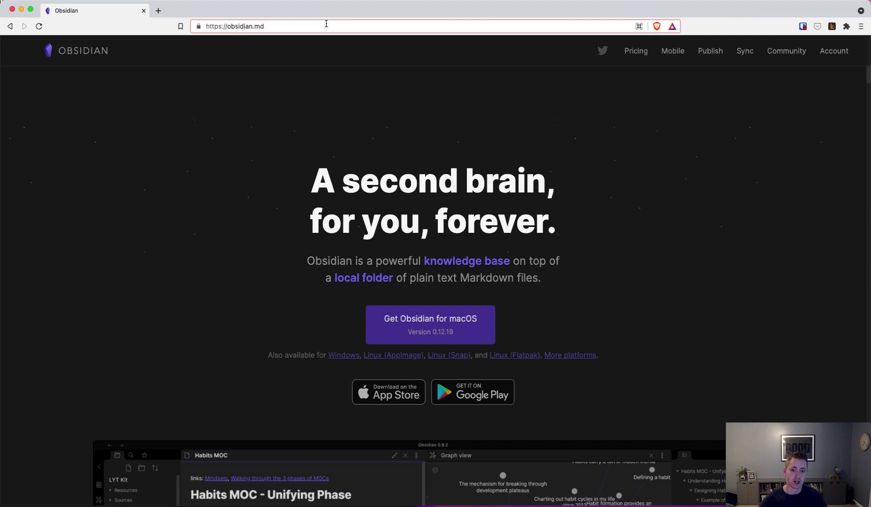
left_click(272, 121)
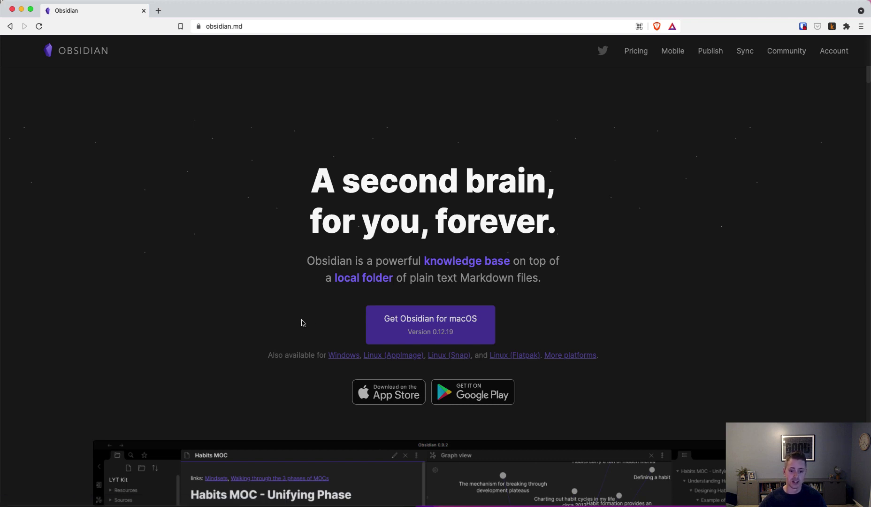
left_click(415, 322)
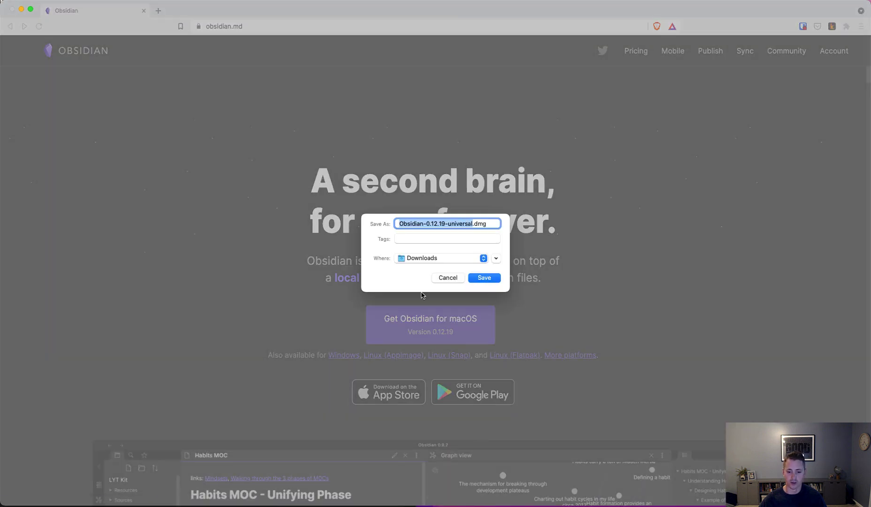
left_click(486, 279)
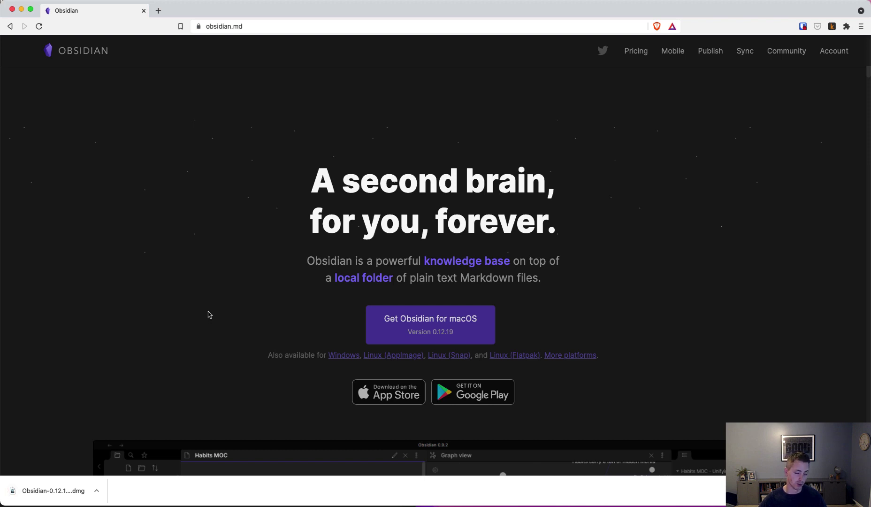
left_click(40, 488)
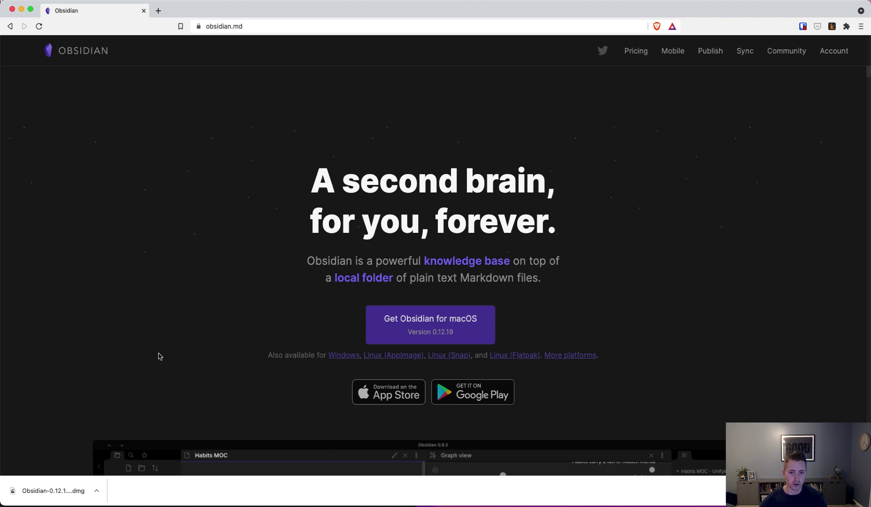
Launch the Obsidian app from system search using 'ob'.
key("super+space")
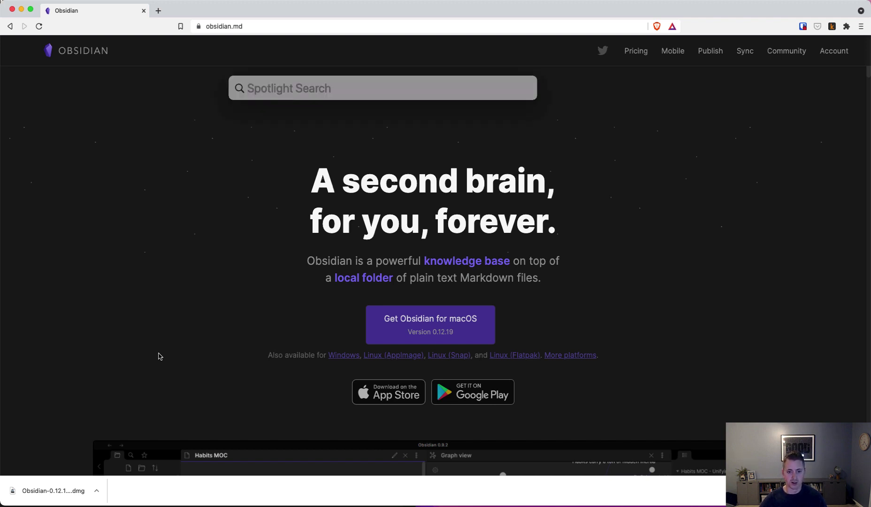
type("ob")
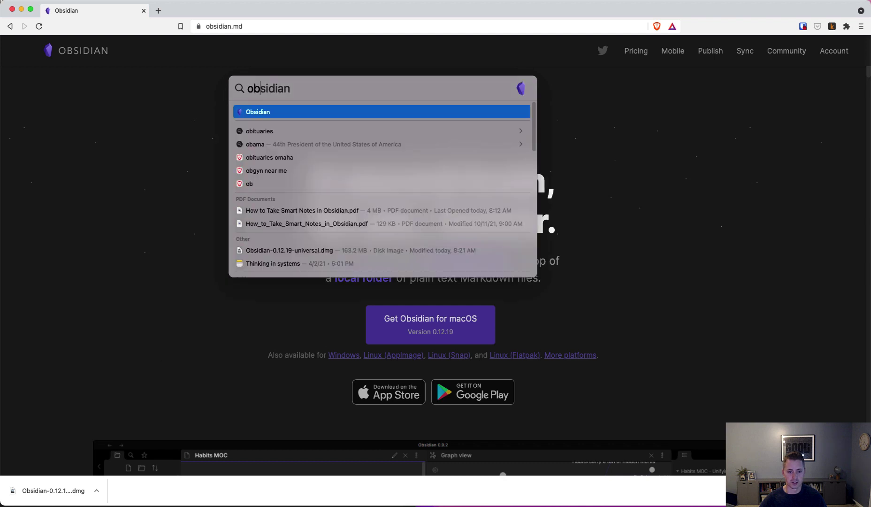
key("Return")
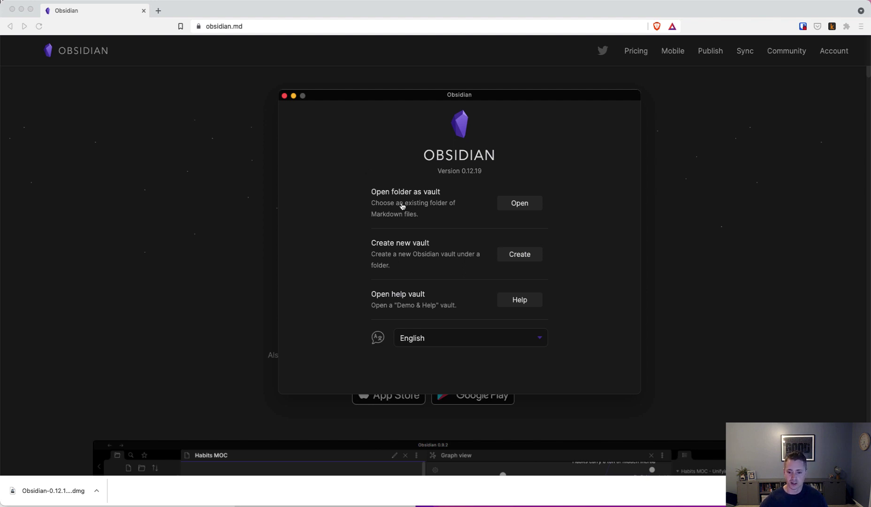
Start a new vault named 'smart-notes' with Desktop as its location.
left_click(524, 253)
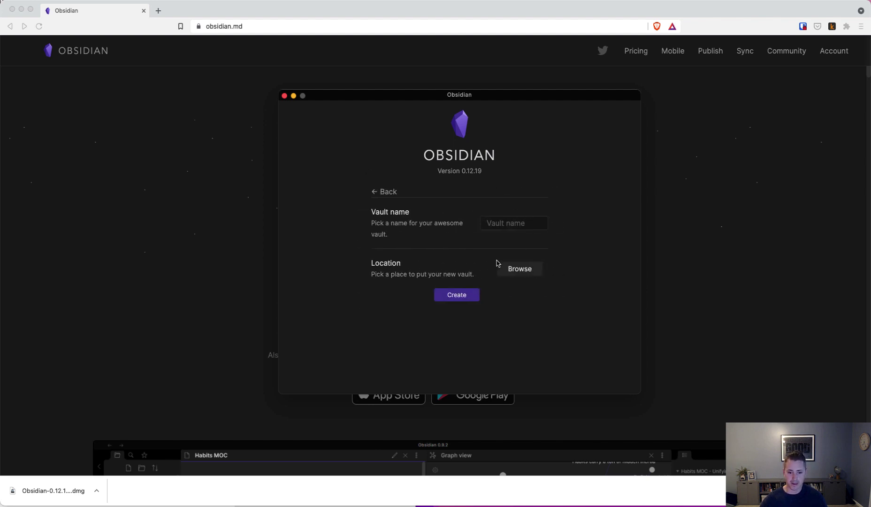
left_click(513, 219)
type("smart-notes")
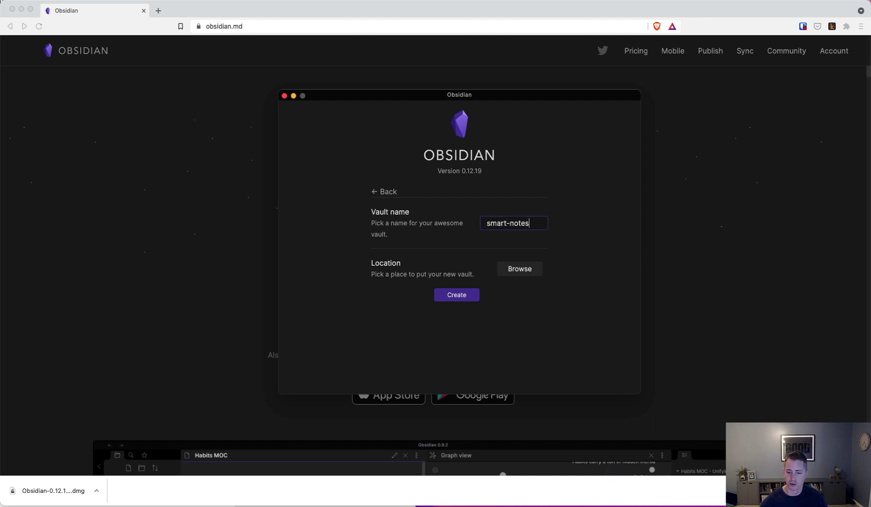
left_click(500, 267)
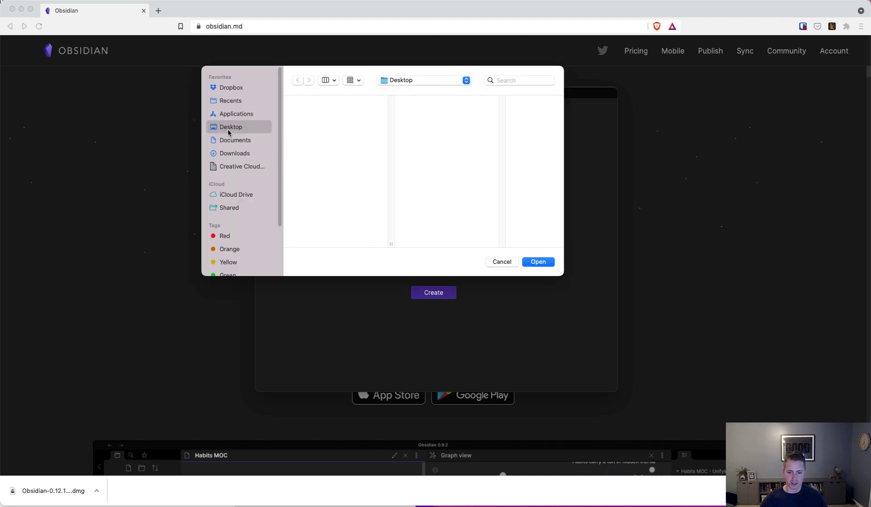
left_click(540, 262)
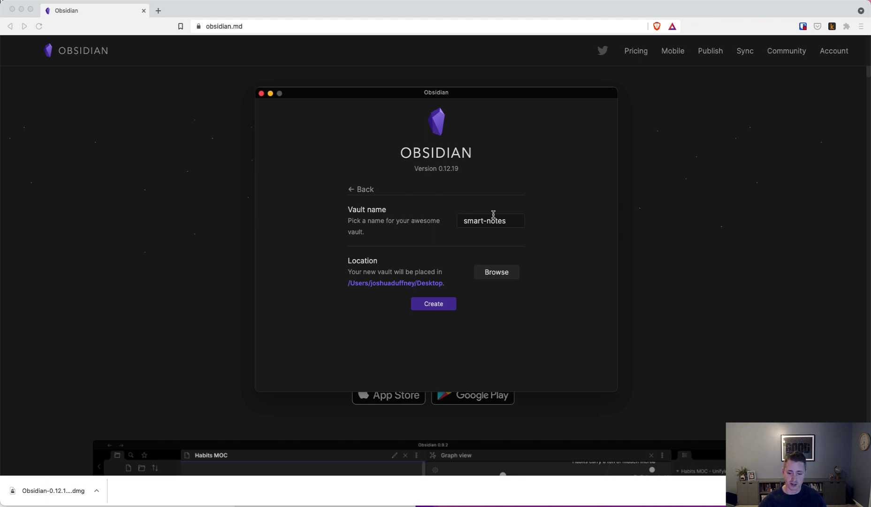
Create the smart-notes vault, then reposition and enlarge its window toward the top-left.
left_click(439, 305)
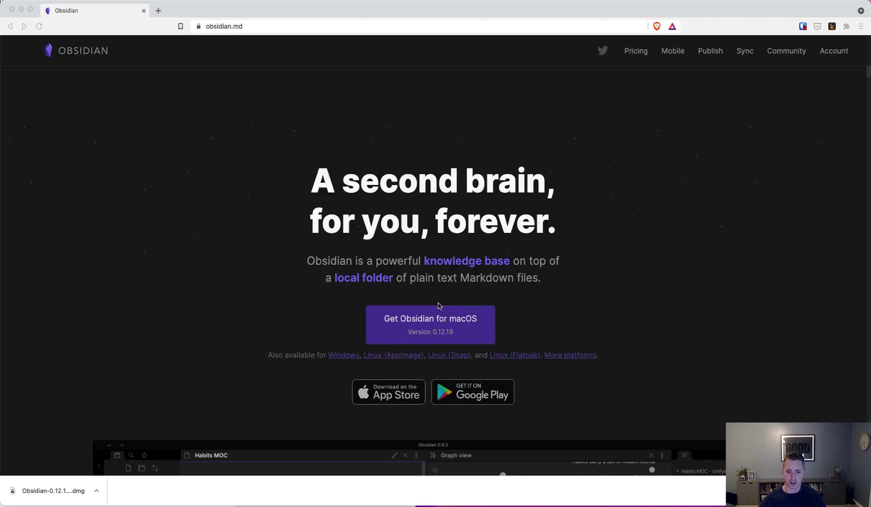
left_click_drag(359, 95, 413, 74)
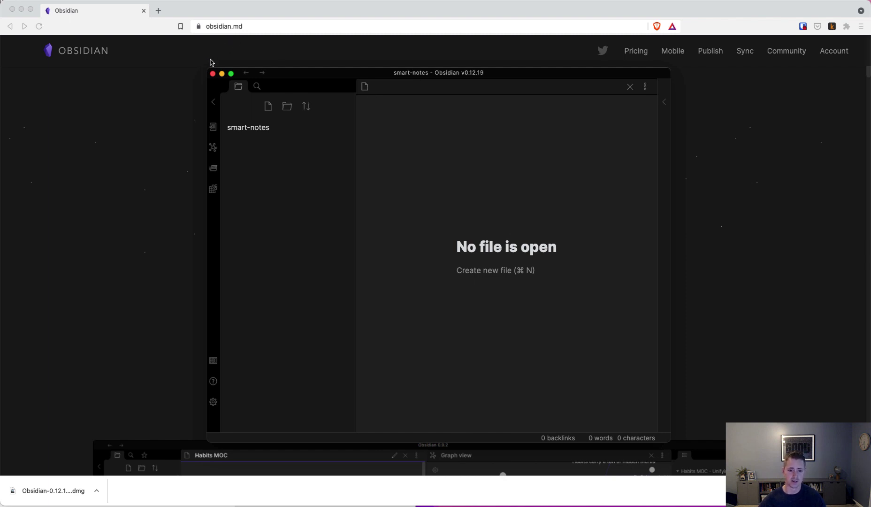
left_click_drag(207, 69, 4, 12)
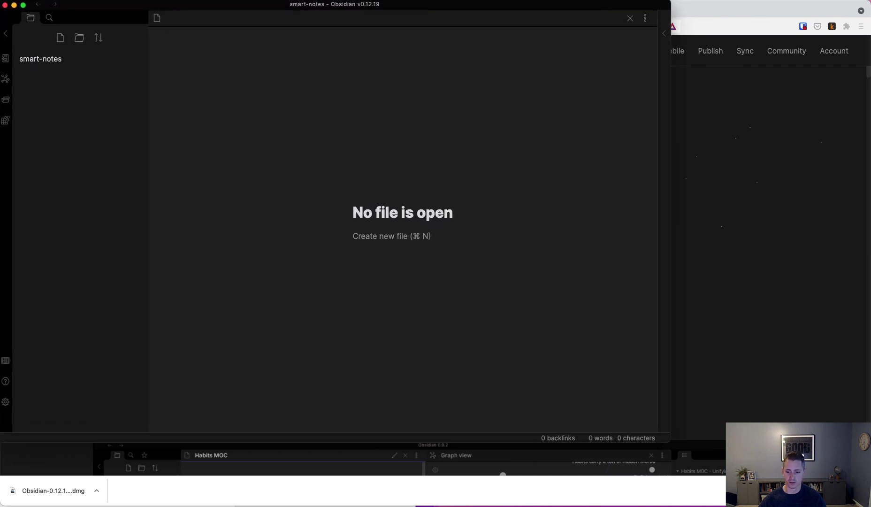
Maximize the Obsidian window to full screen with Ctrl+Alt+Enter.
key("ctrl+alt+Return")
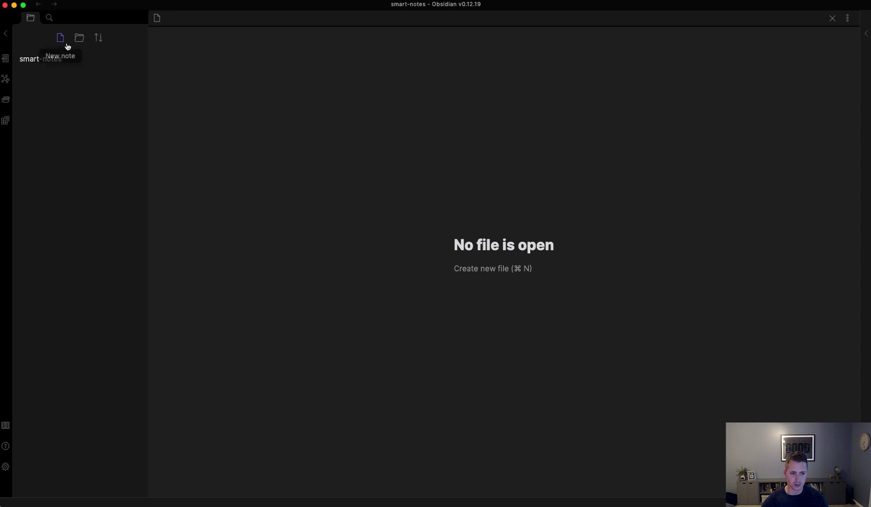
Create a new folder called 'daily notes' in the vault's file explorer.
left_click(79, 38)
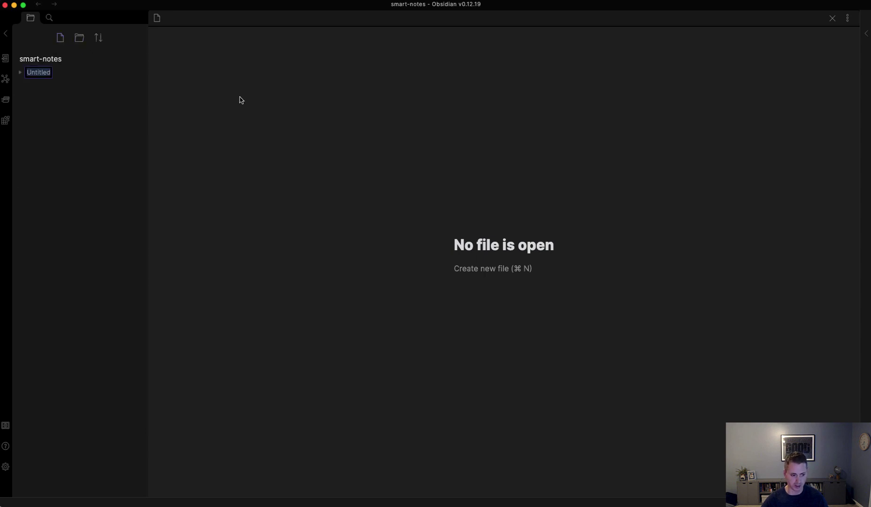
type("daily notes")
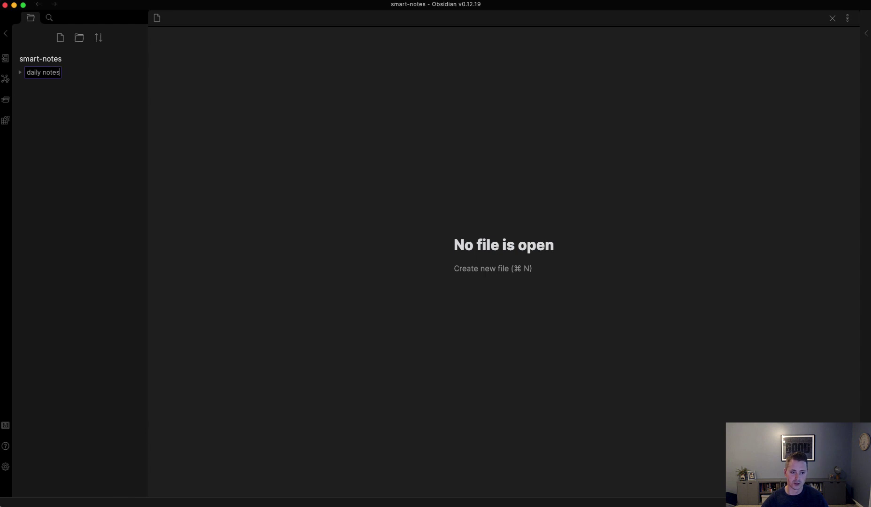
key("Return")
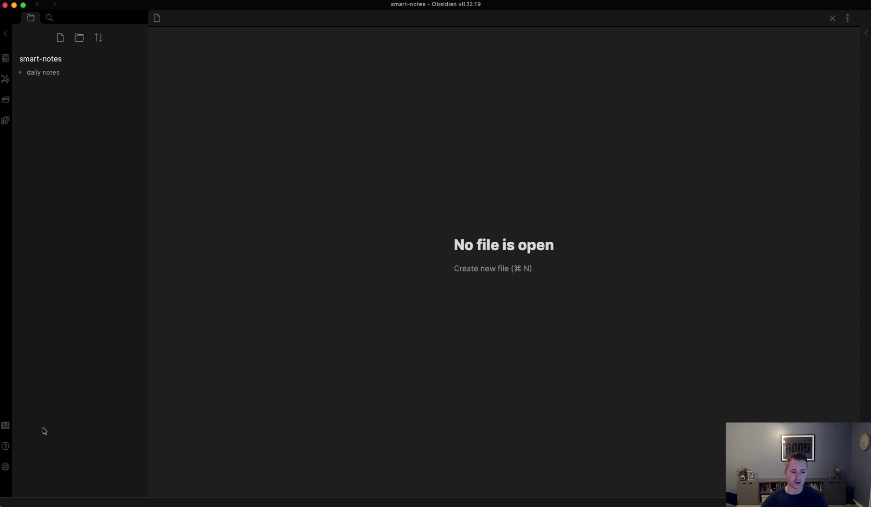
Open the vault Settings and go to the Core plugins page.
left_click(6, 466)
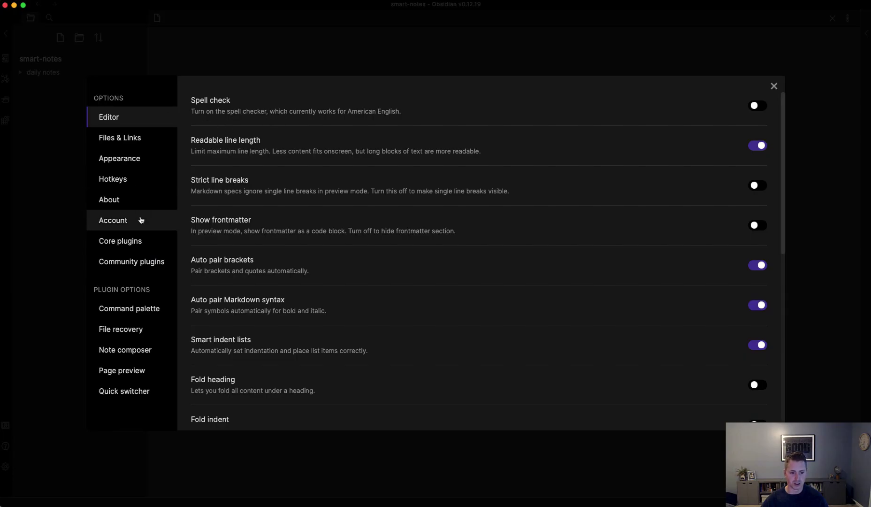
key("Escape")
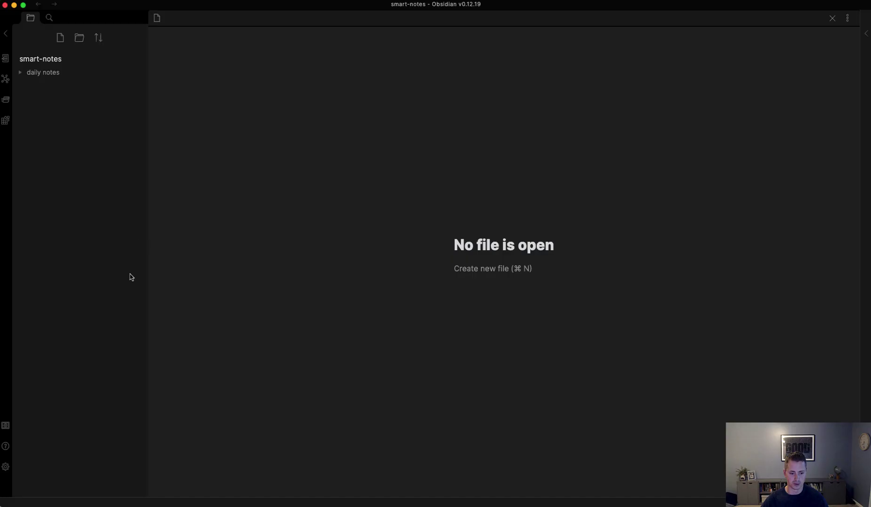
left_click(6, 467)
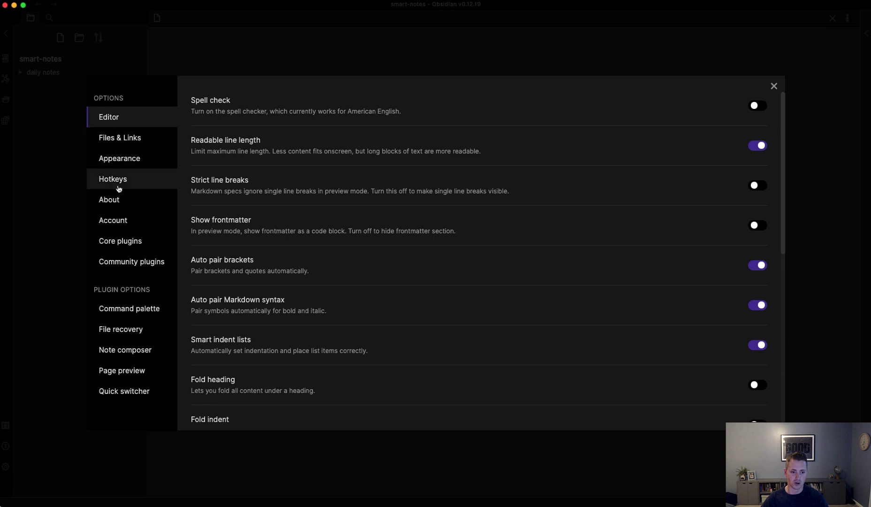
left_click(129, 241)
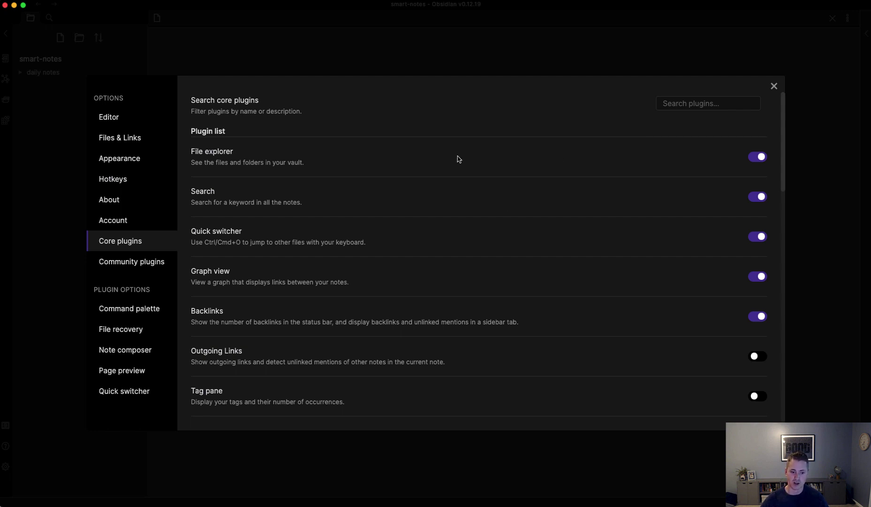
Filter core plugins by 'daily', enable Daily notes, and view its plugin options.
left_click(678, 110)
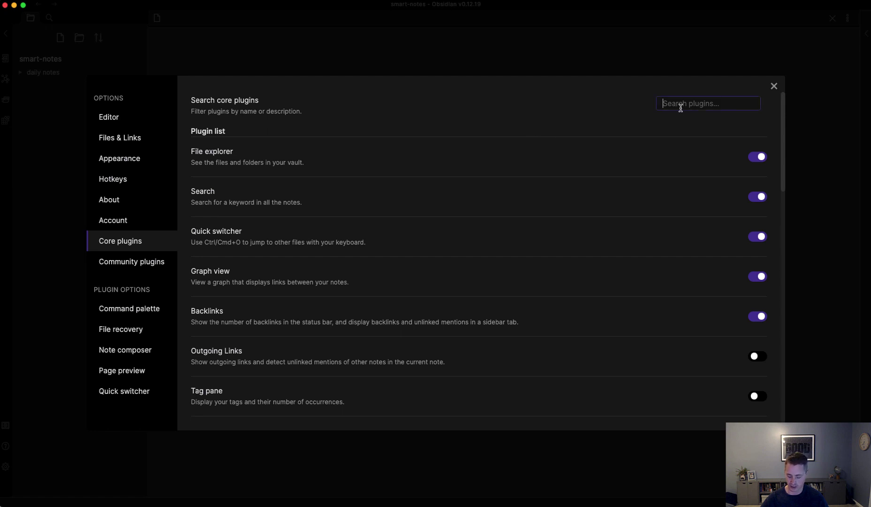
type("daily")
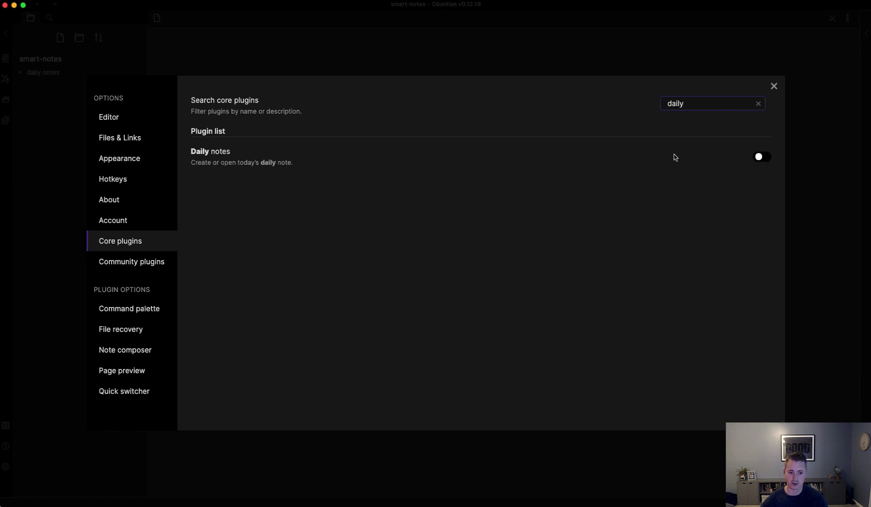
left_click(761, 160)
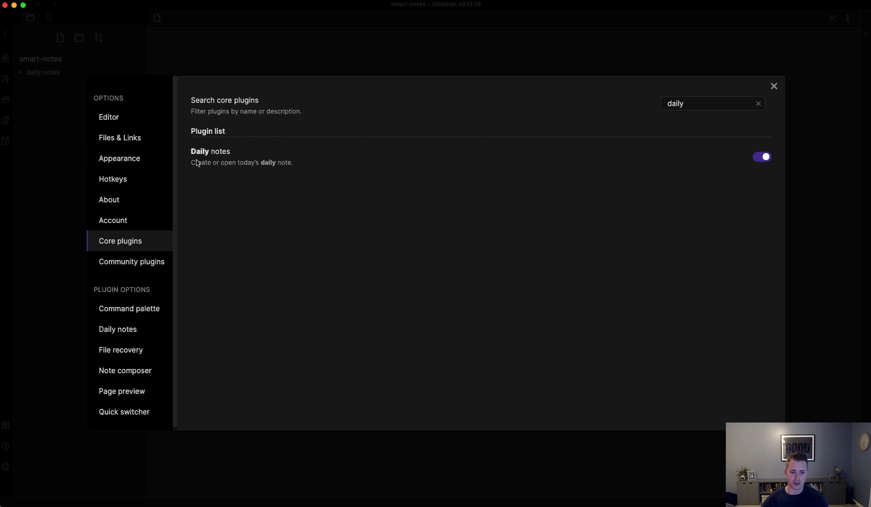
left_click(119, 335)
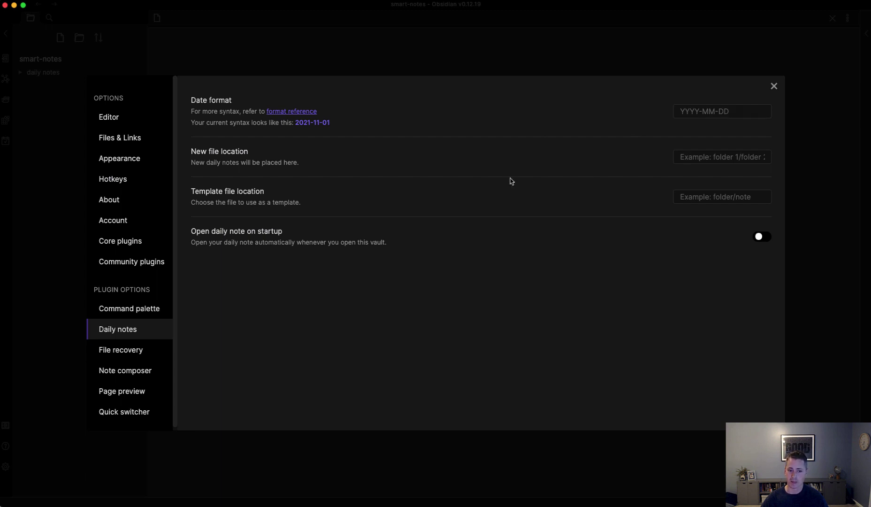
Set the Daily notes new file location to the 'daily notes' folder and close Settings.
left_click(717, 160)
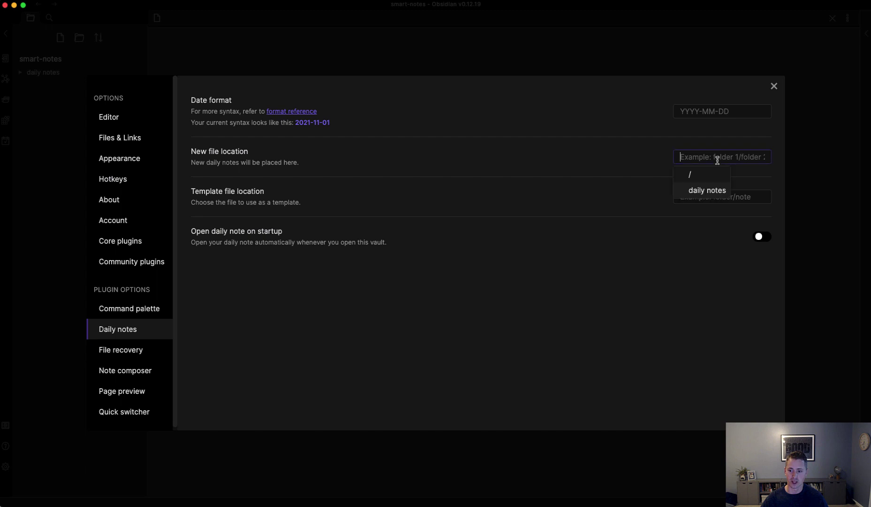
left_click(708, 189)
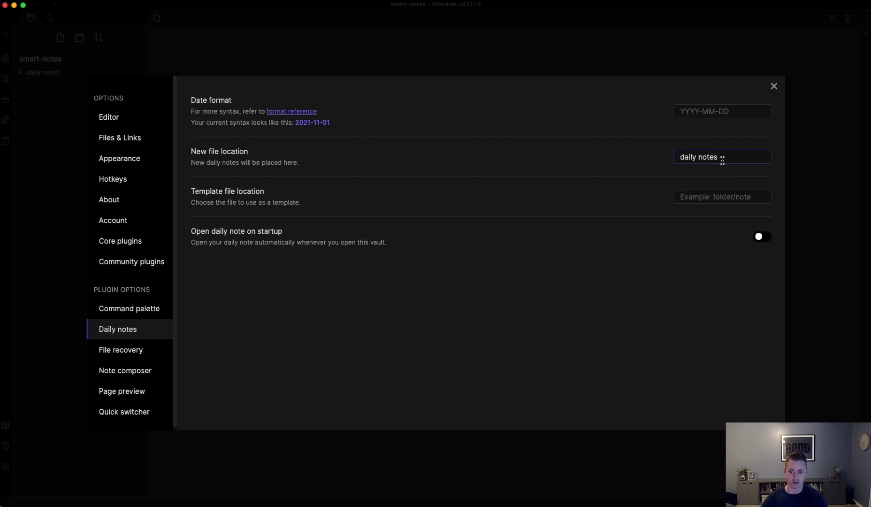
left_click(708, 196)
left_click(773, 87)
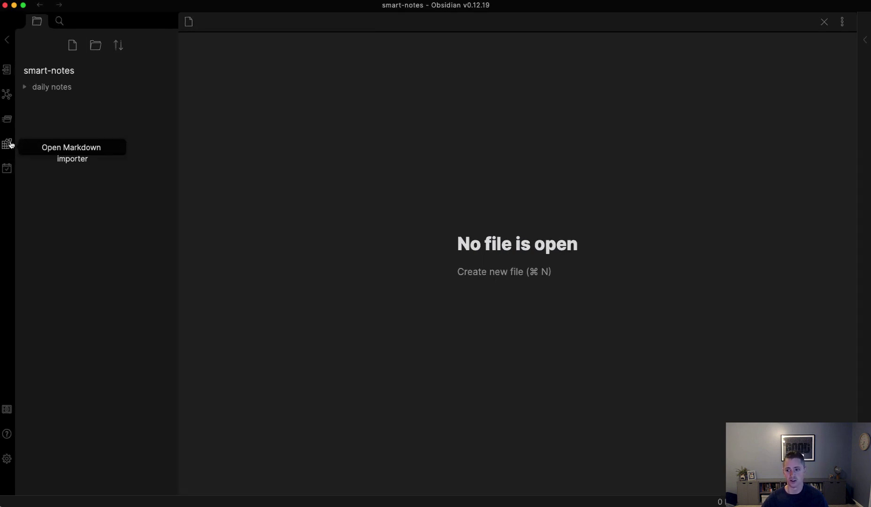
Create today's daily note 2021-11-01 and check it sits in the daily notes folder.
left_click(7, 169)
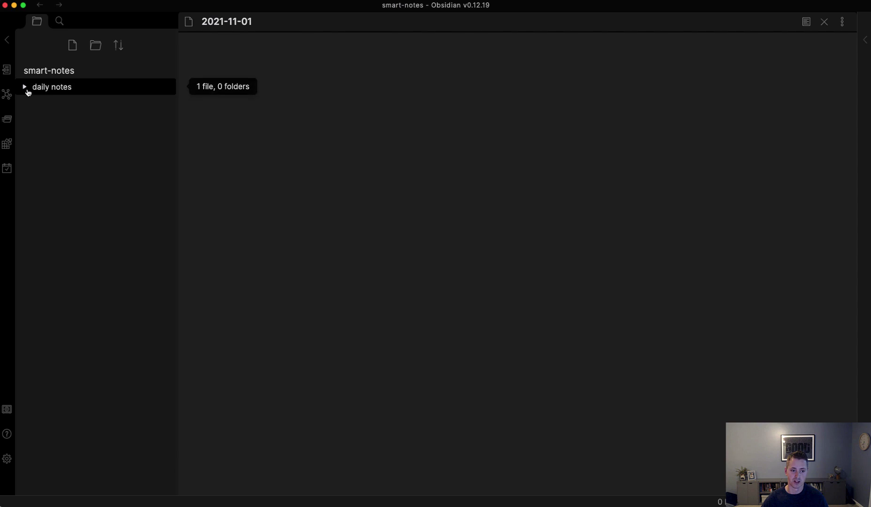
left_click(28, 92)
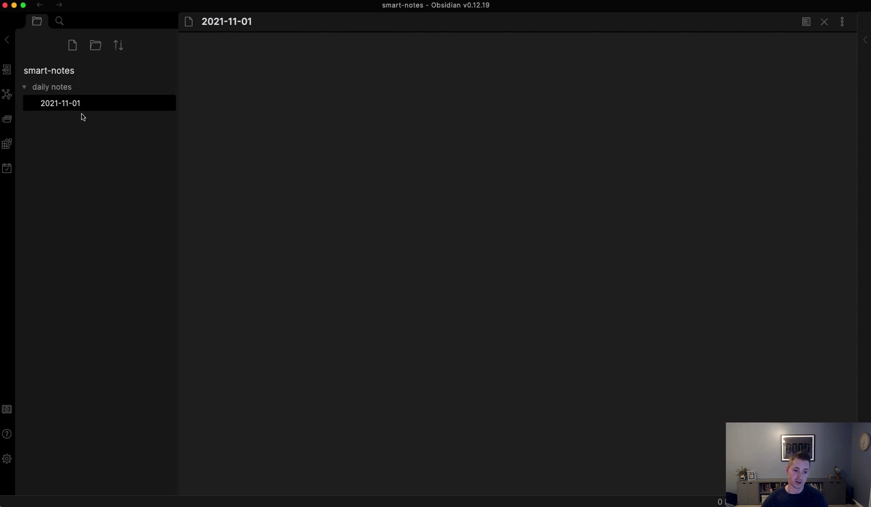
left_click(26, 87)
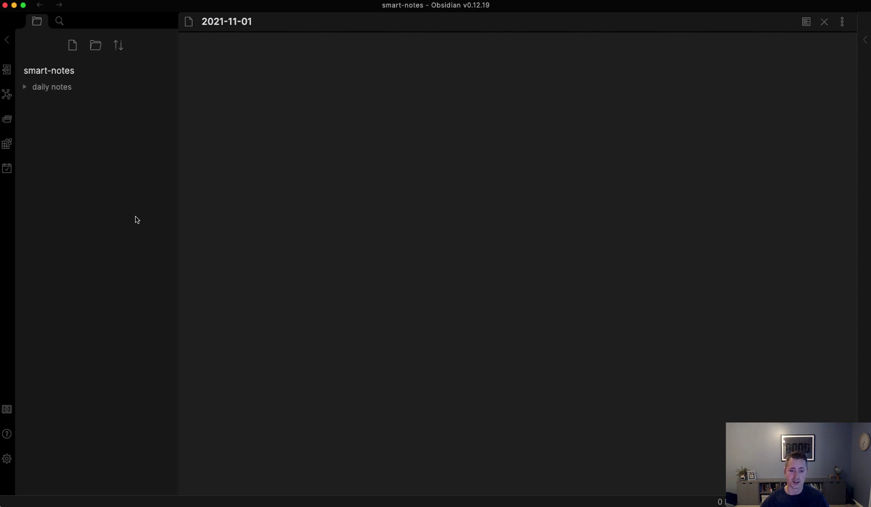
Create a new folder named 'reference' in the smart-notes vault file explorer.
left_click(103, 48)
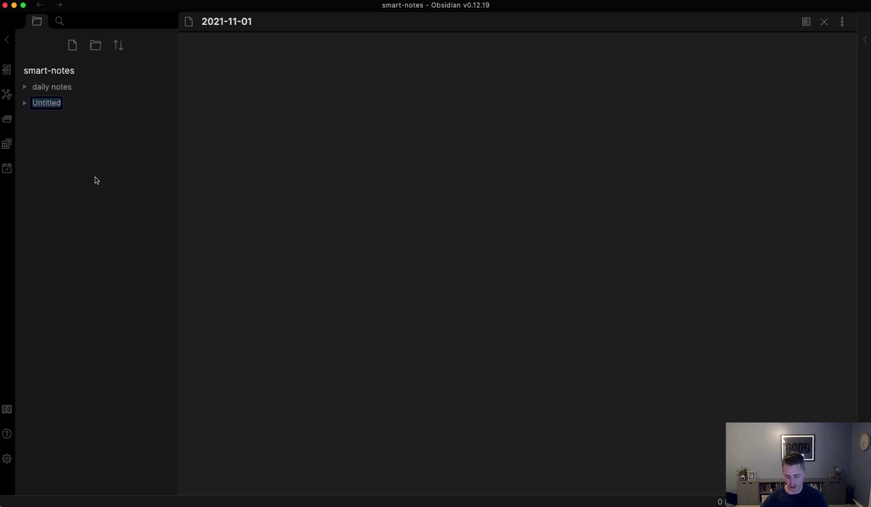
type("reference")
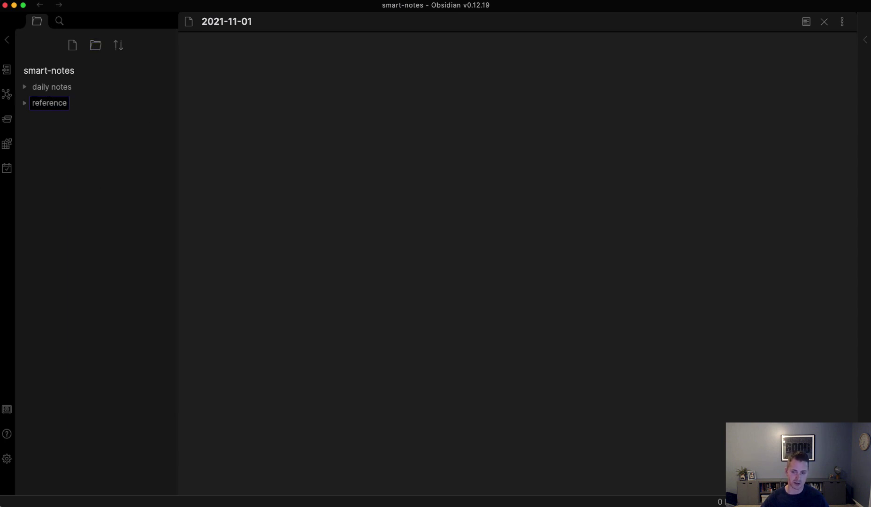
key("Return")
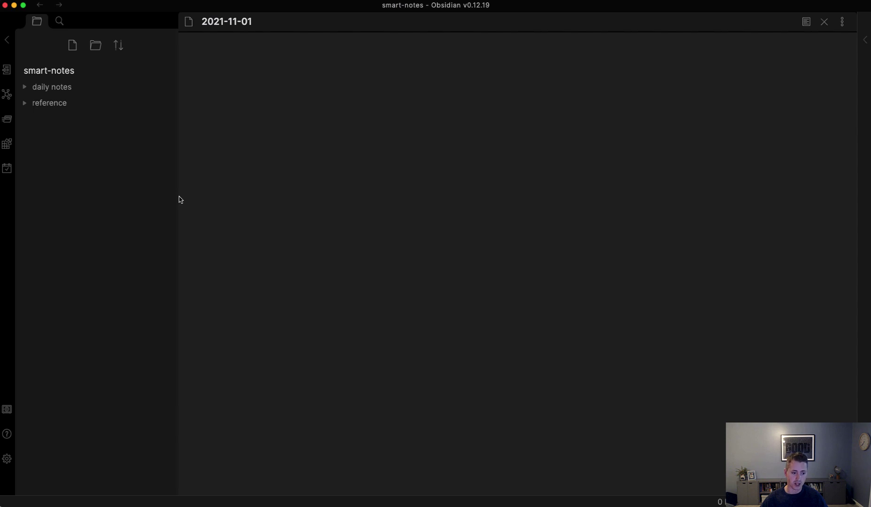
Create a 'slip-box' folder in the vault and zoom the interface in.
left_click(97, 52)
type("slip-")
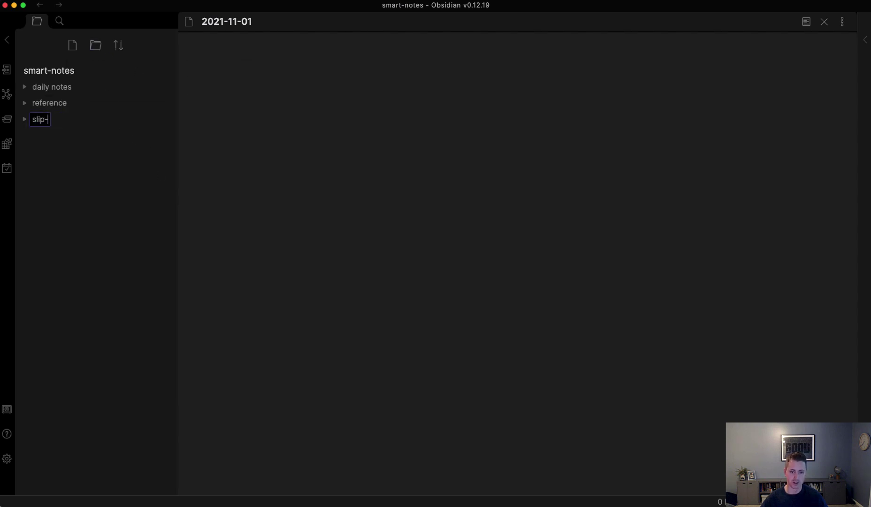
type("box")
key("Return")
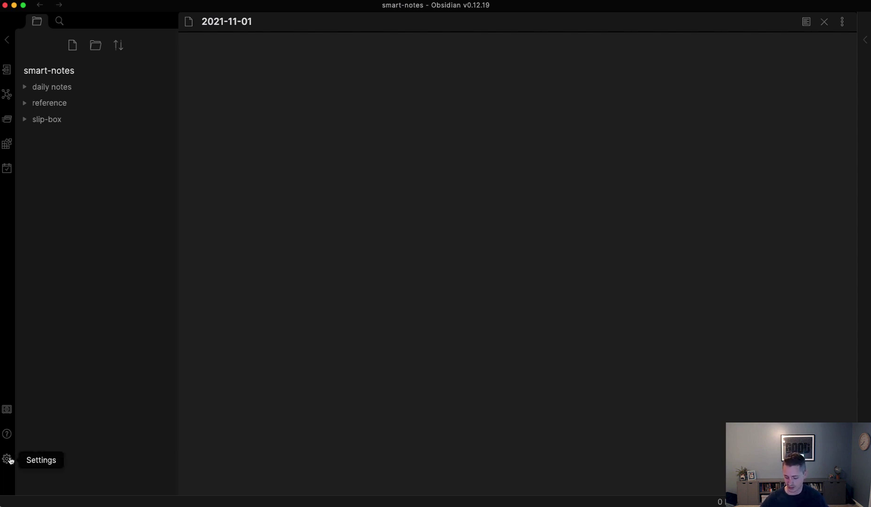
key("super+equal")
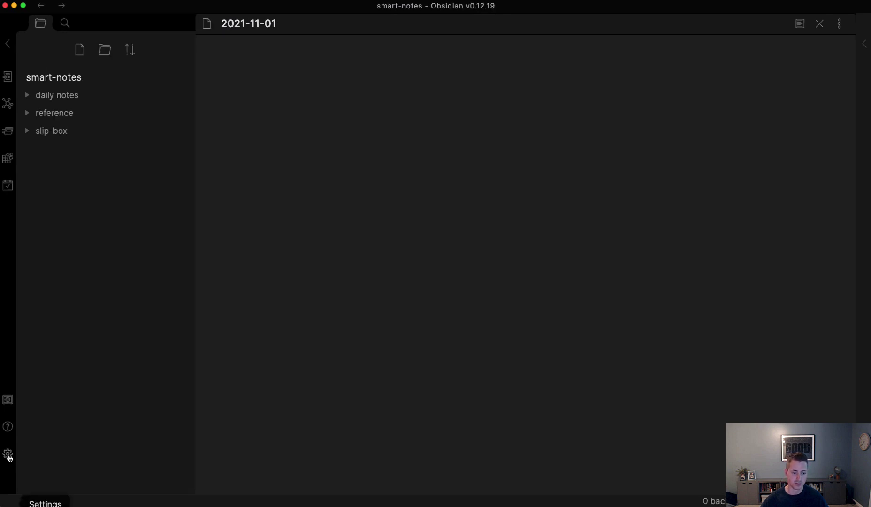
Enable the Zettelkasten prefixer core plugin in Settings and open its plugin options page.
left_click(8, 454)
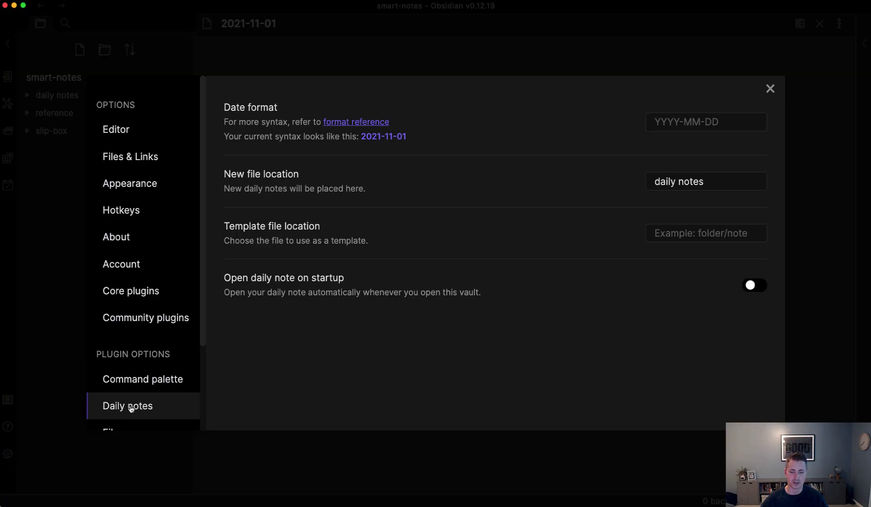
left_click(142, 298)
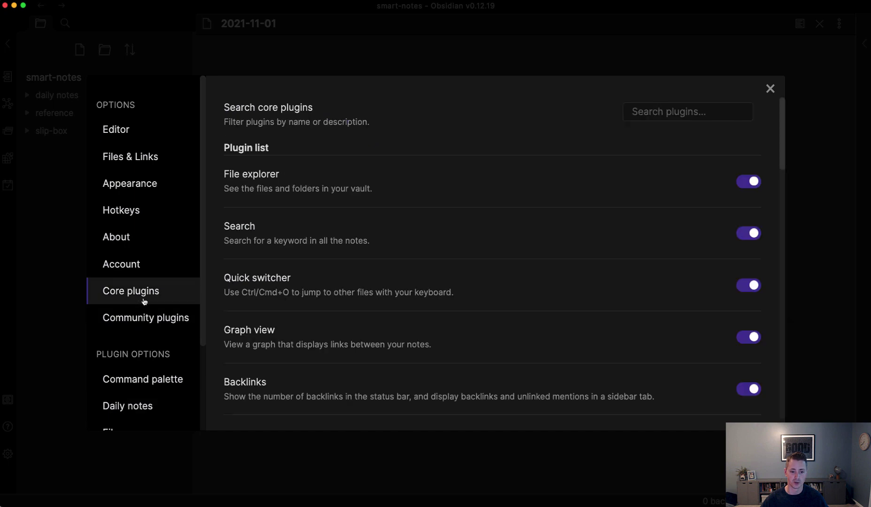
left_click(678, 111)
type("ze")
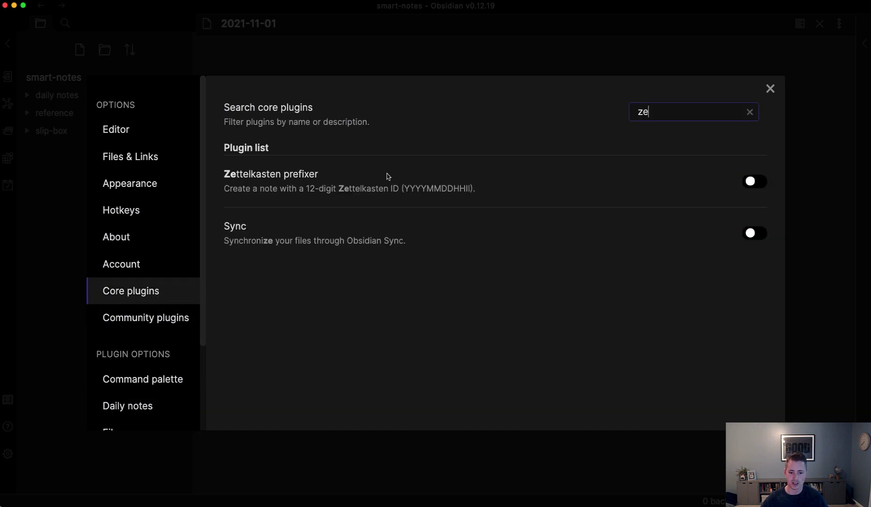
left_click(748, 181)
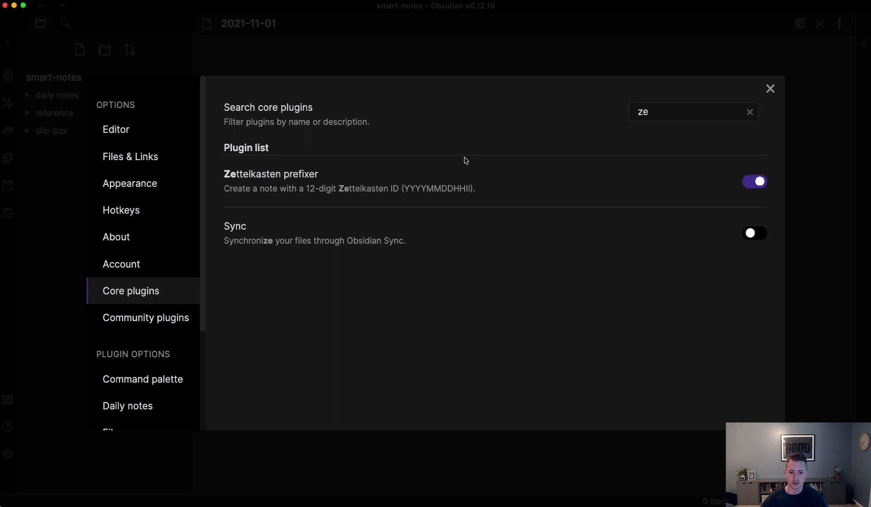
scroll(194, 299, "down", 5)
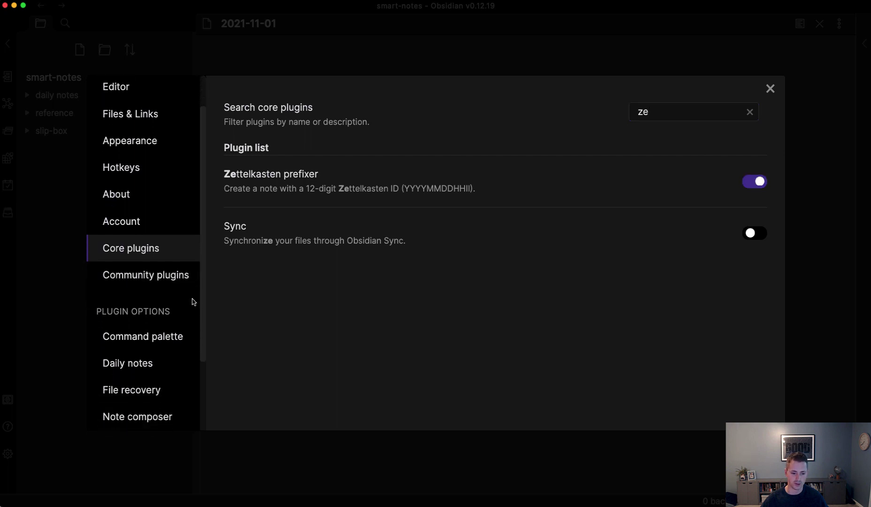
scroll(193, 302, "down", 2)
left_click(134, 396)
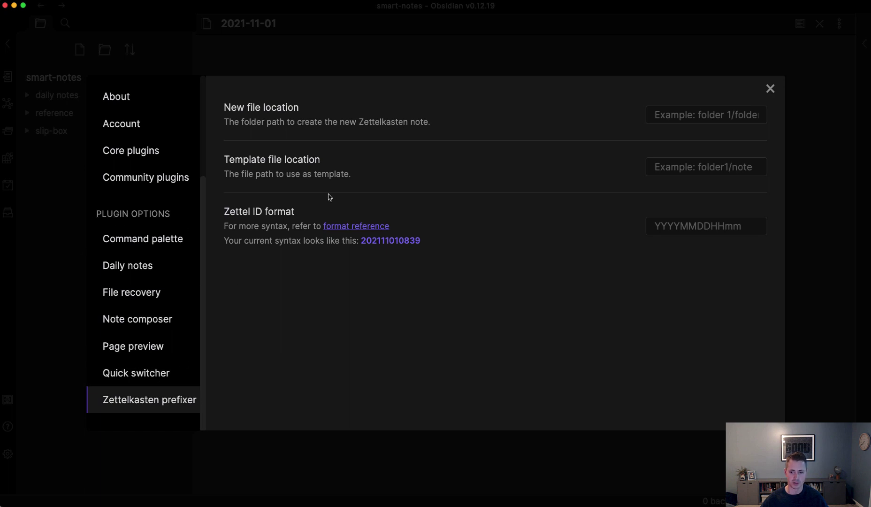
Review the new-note folder location suggestions, leaving the location empty.
left_click(690, 124)
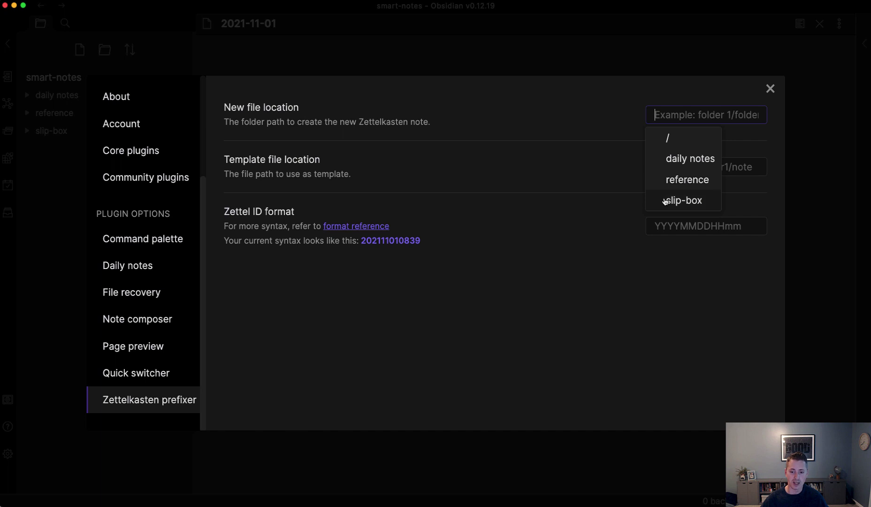
left_click(576, 102)
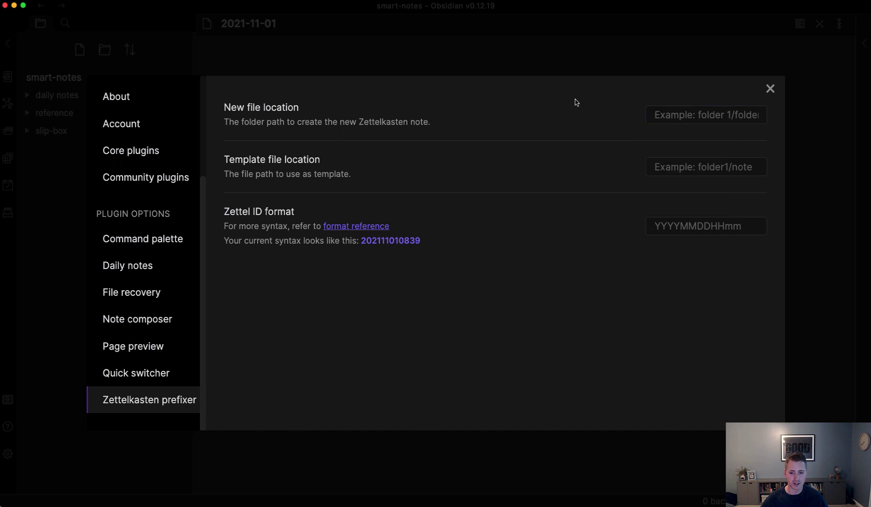
left_click(678, 117)
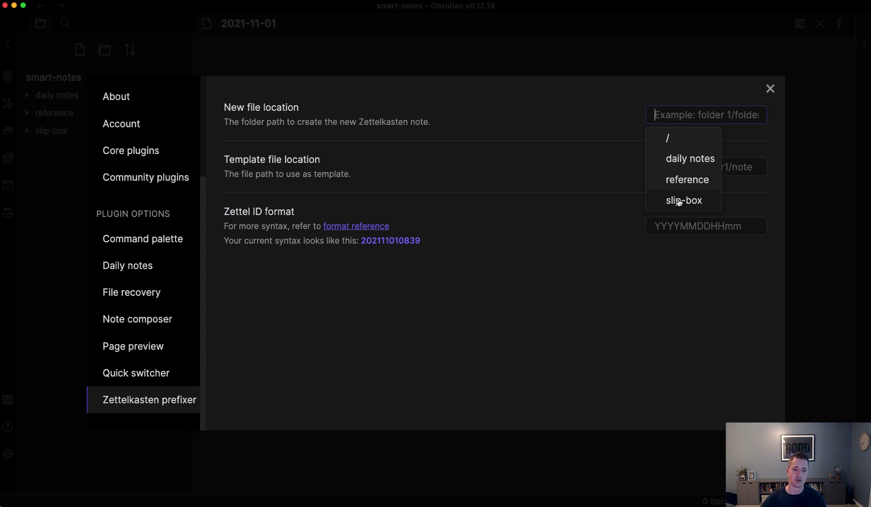
left_click(593, 117)
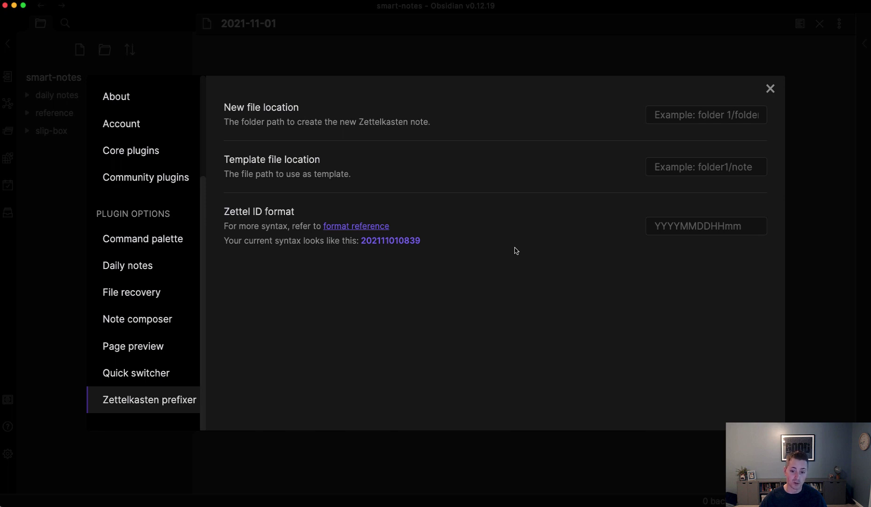
Keep the Zettel ID format YYYYMMDDHHmm, close Settings, and expand the slip-box folder.
left_click(687, 223)
left_click(769, 89)
left_click(51, 134)
left_click(51, 135)
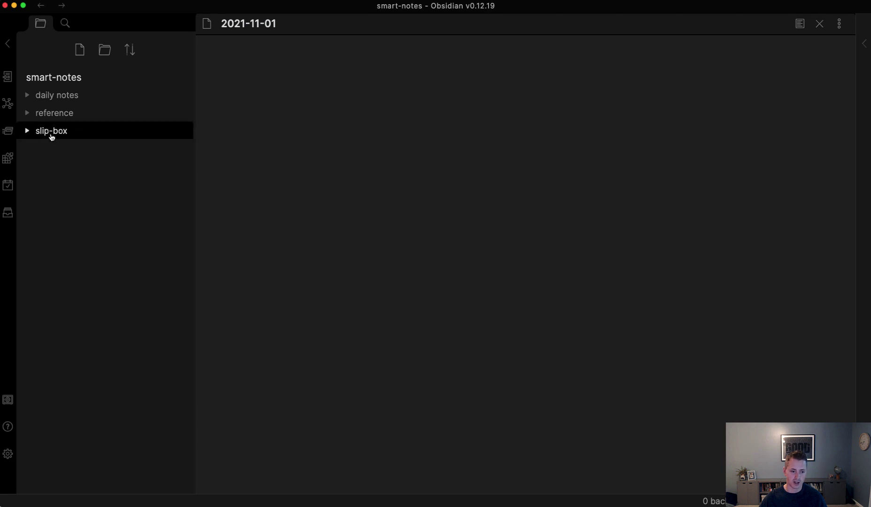
left_click(10, 214)
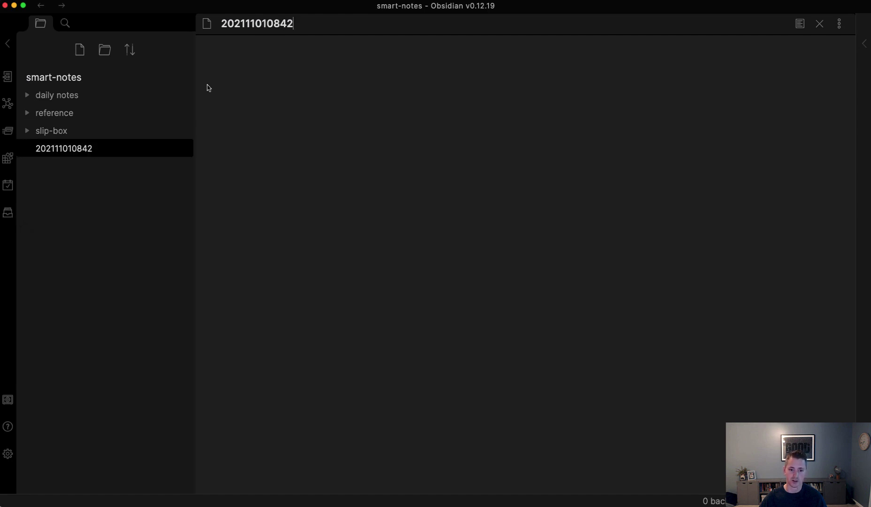
left_click(314, 60)
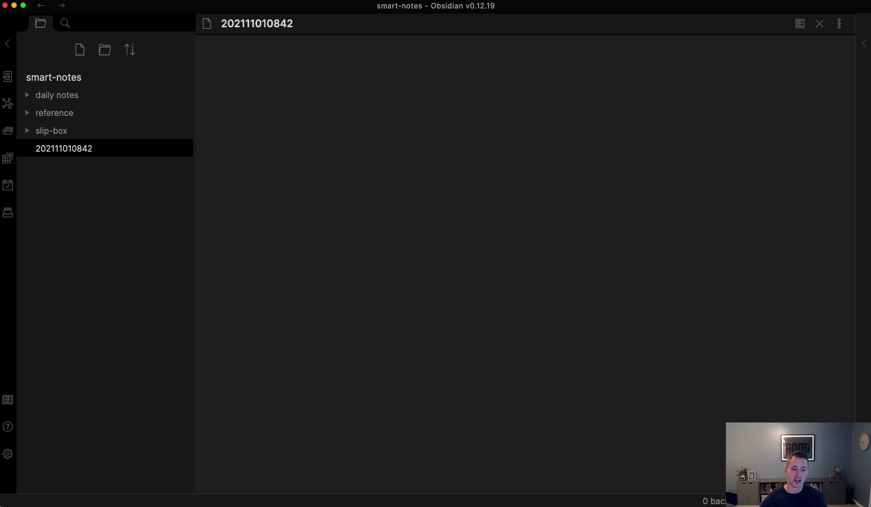
Create a 'projects' folder in the smart-notes vault.
left_click(104, 49)
type("projects")
key("Return")
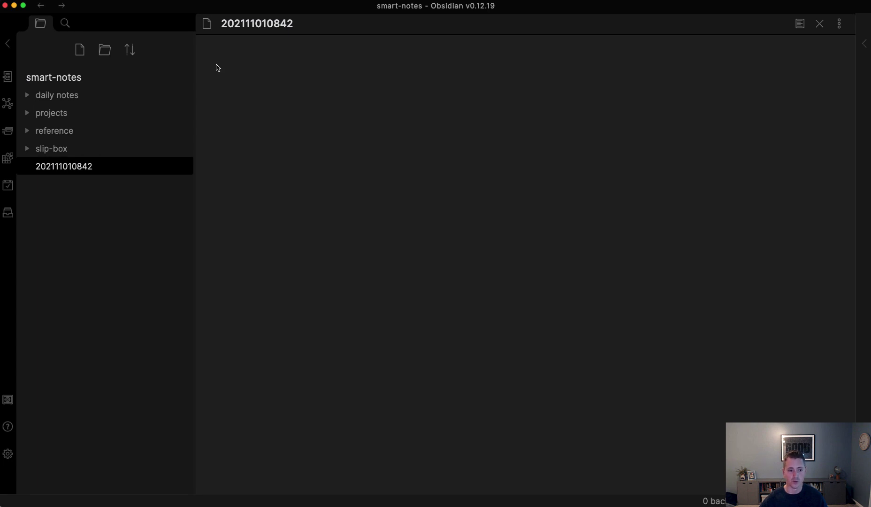
Rename the projects folder, re-committing the name 'projects'.
right_click(82, 111)
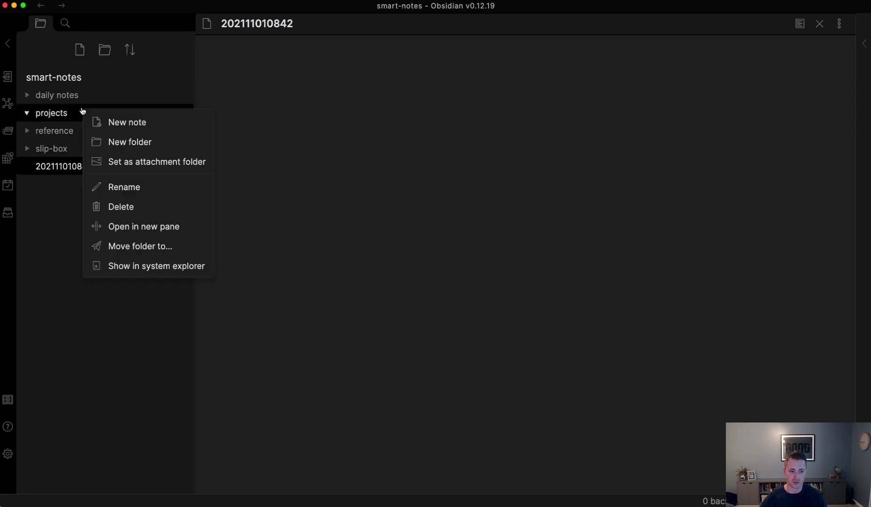
left_click(139, 187)
key("Right")
key("BackSpace")
type("s")
key("Return")
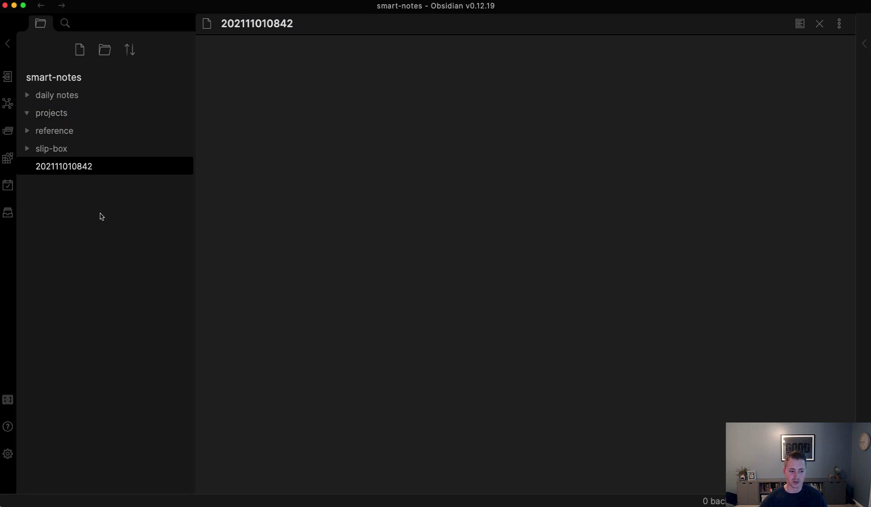